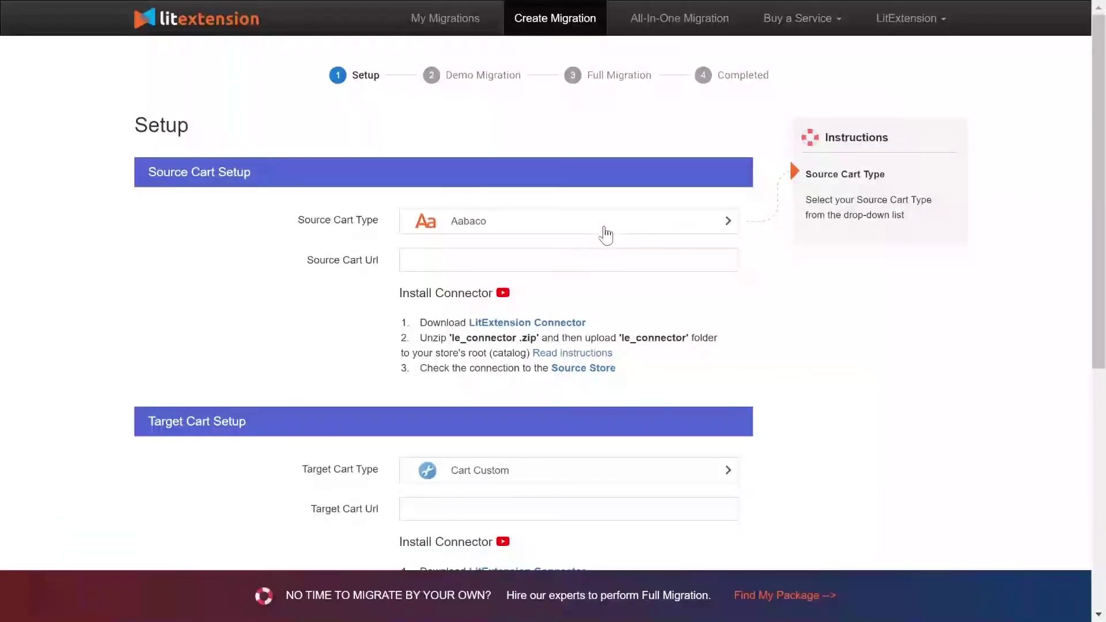
click(605, 235)
text(woo)
click(596, 277)
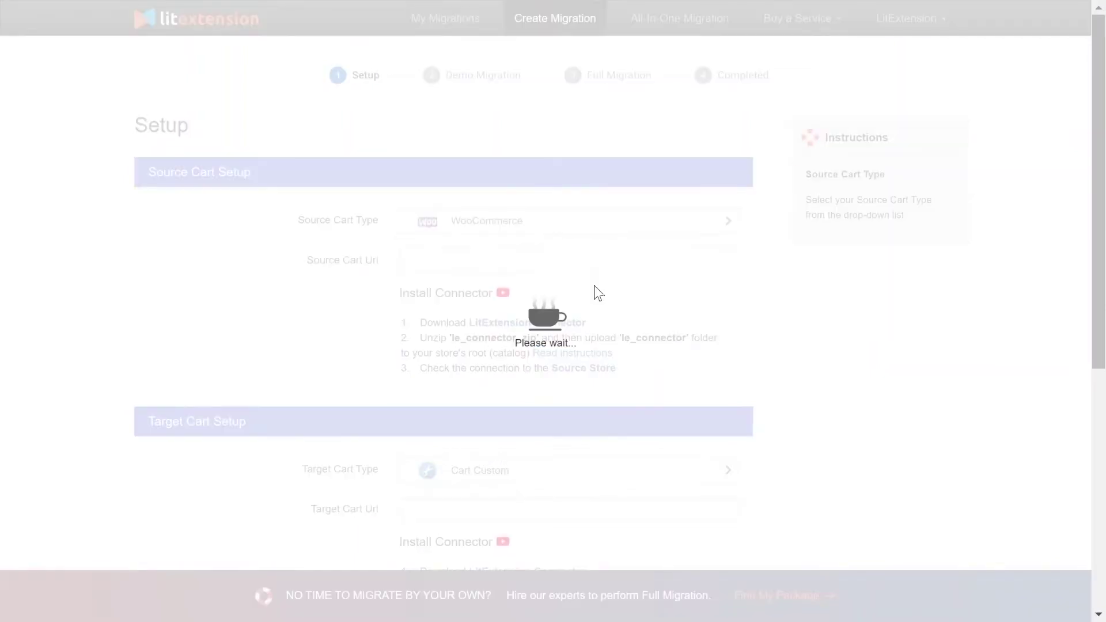
click(510, 364)
click(504, 289)
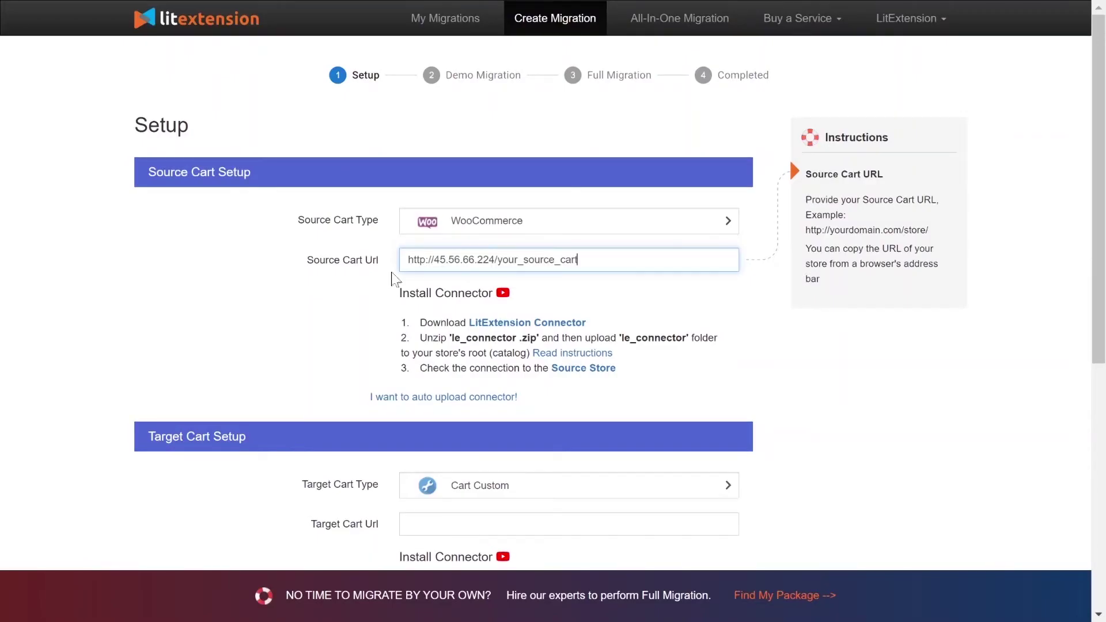
click(247, 287)
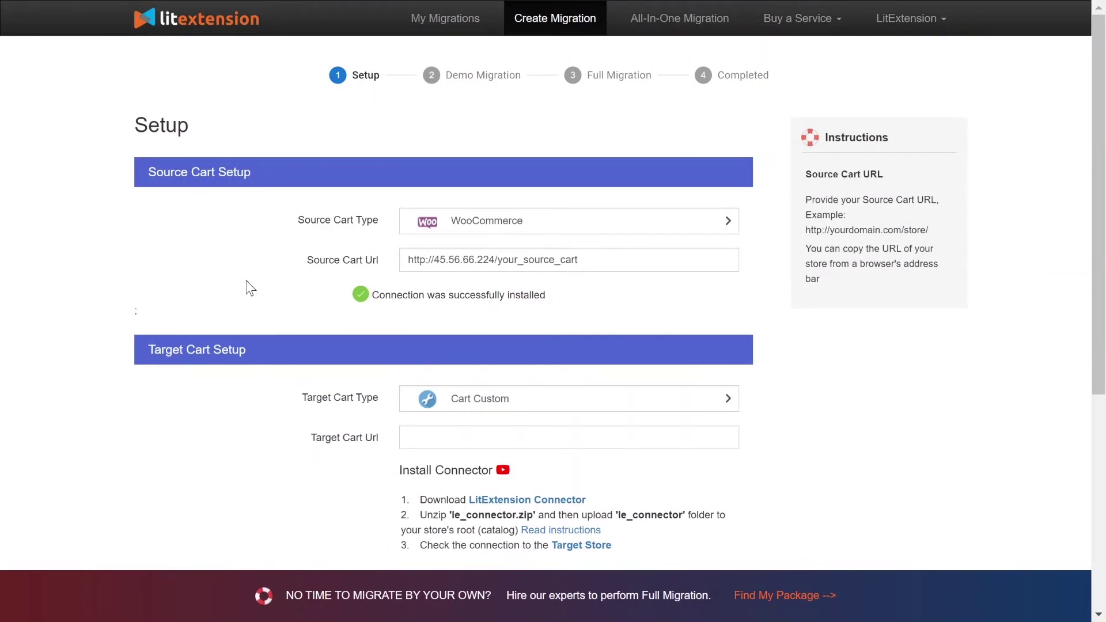
Set Opencart as the target cart, download le_connector.zip, and connect the target store URL.
scroll(246, 249, down, 3)
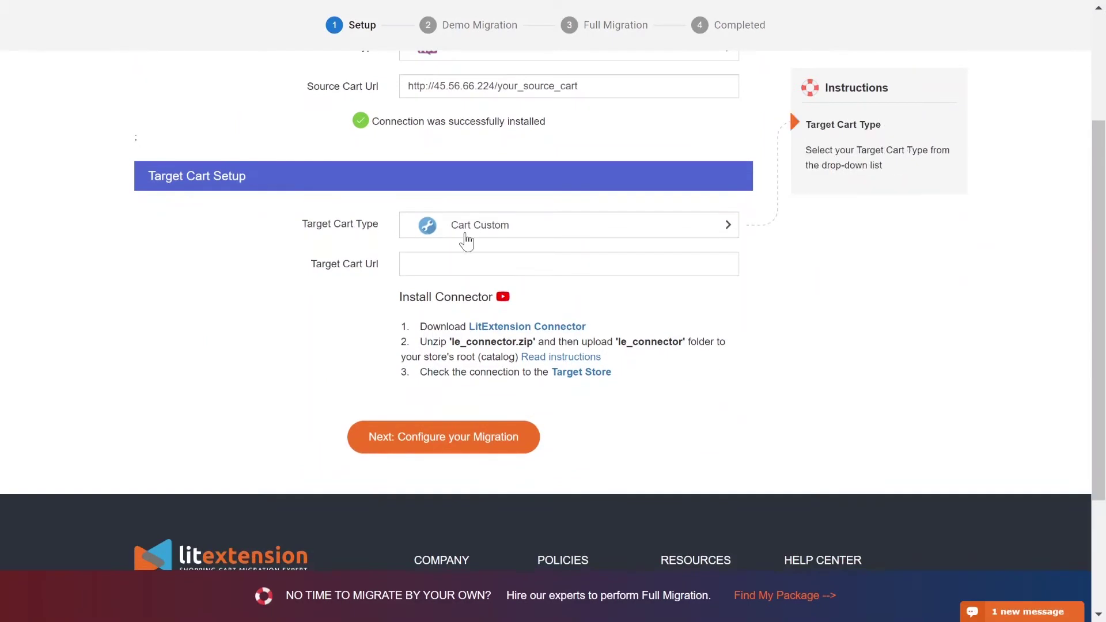
click(464, 239)
text(open)
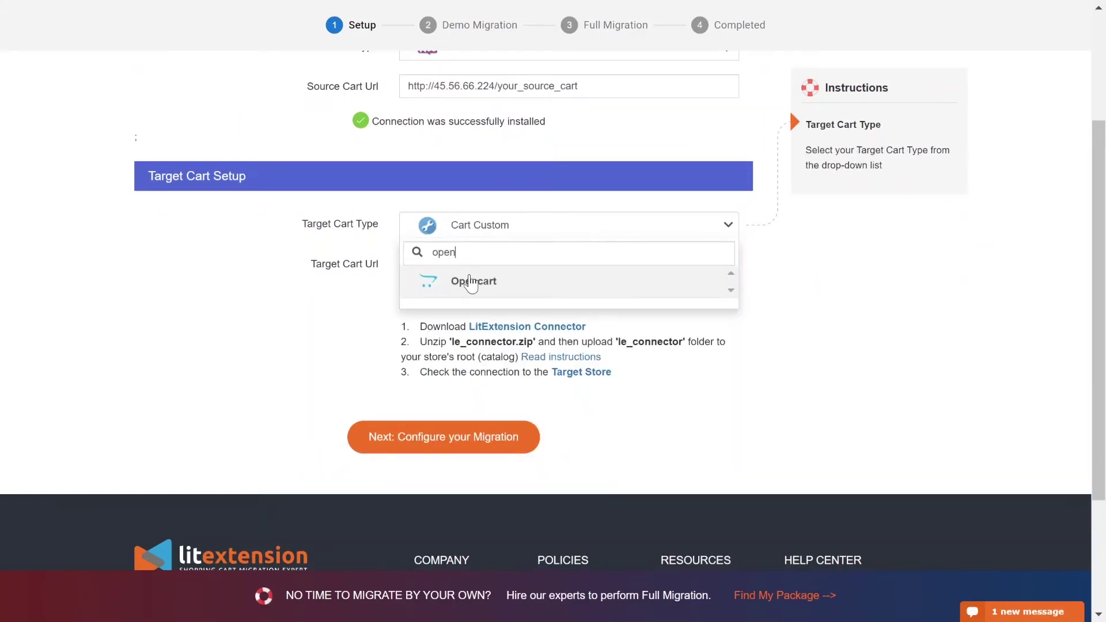
click(475, 281)
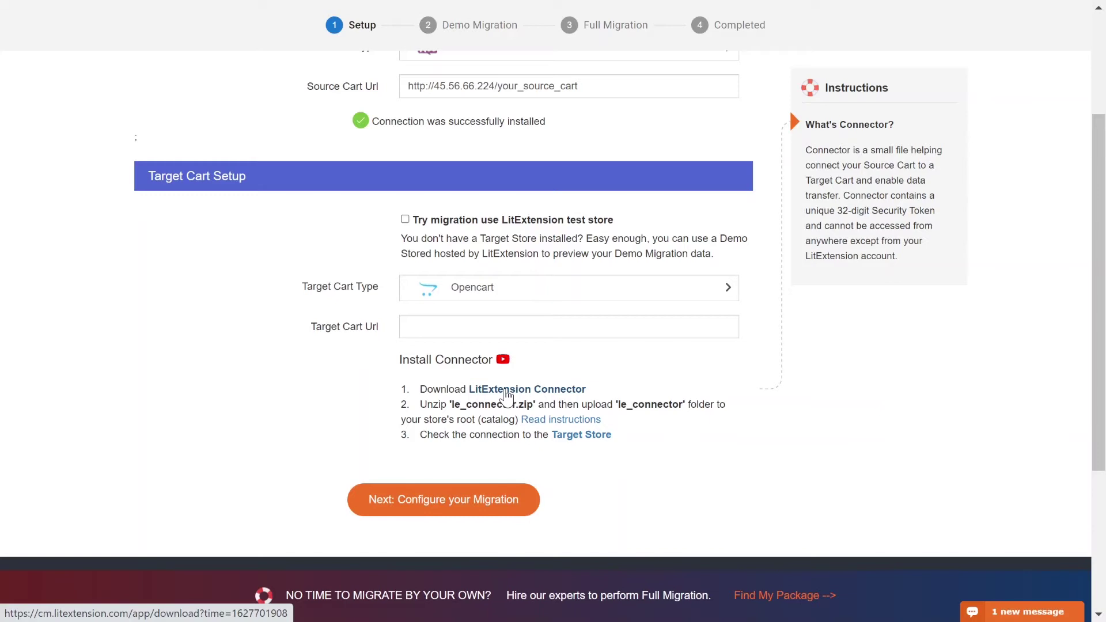
click(506, 396)
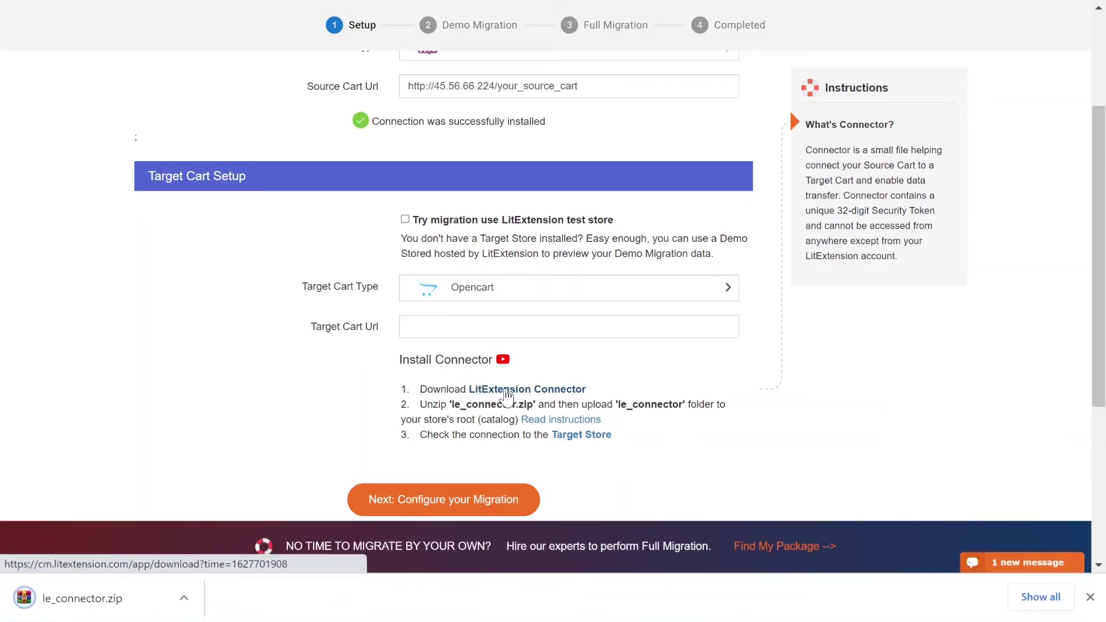
click(461, 326)
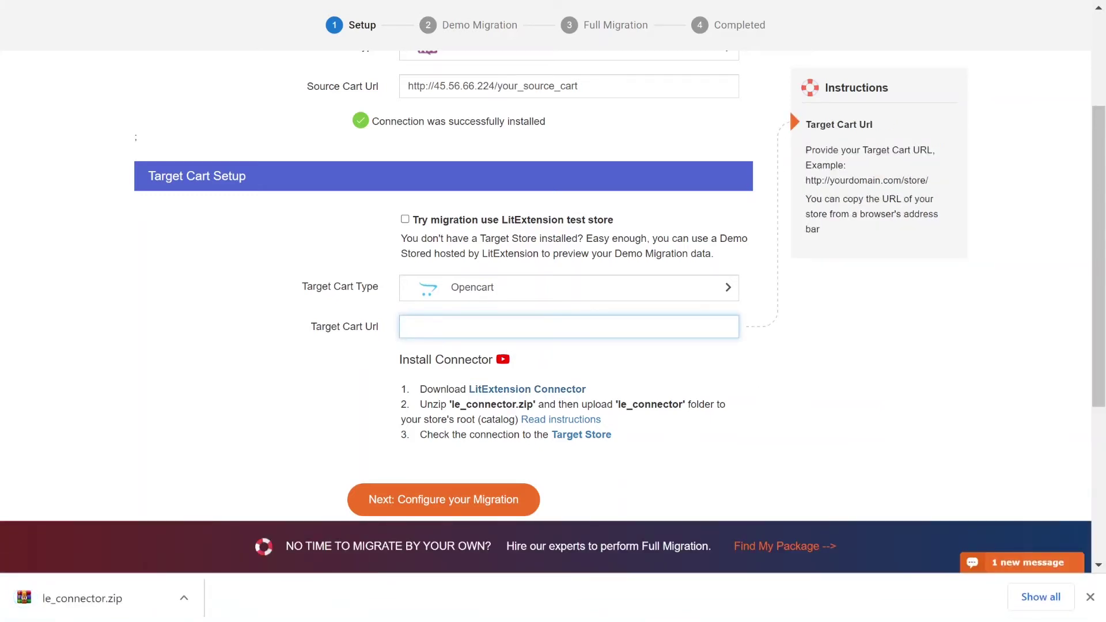
click(249, 333)
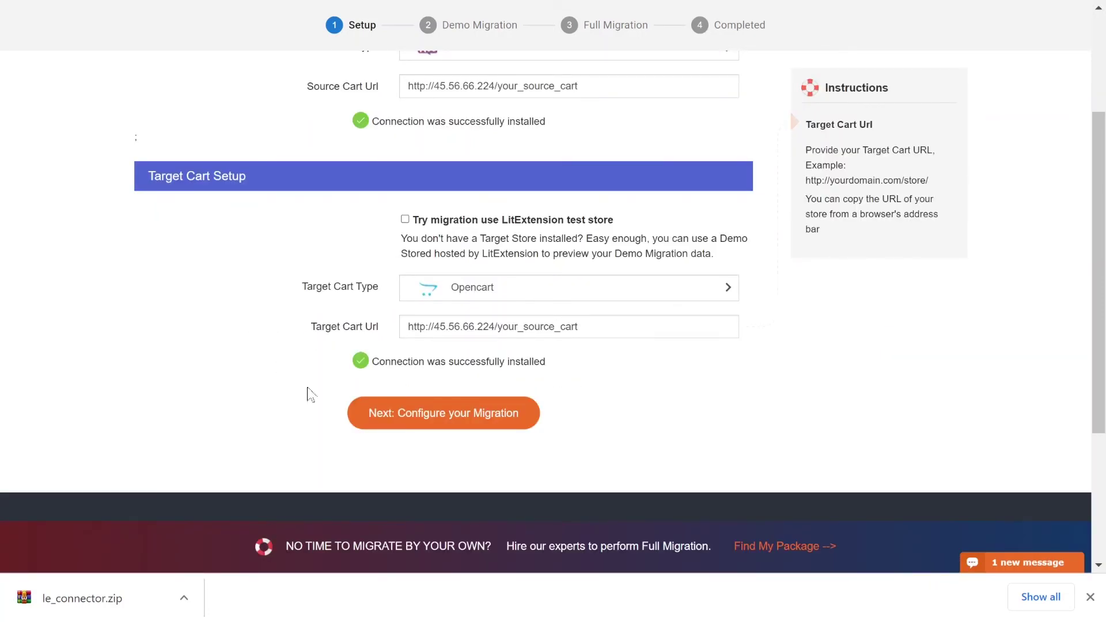
Tick Products, Customers and Coupons to migrate all entities, including taxes, manufacturers, categories and orders.
click(383, 428)
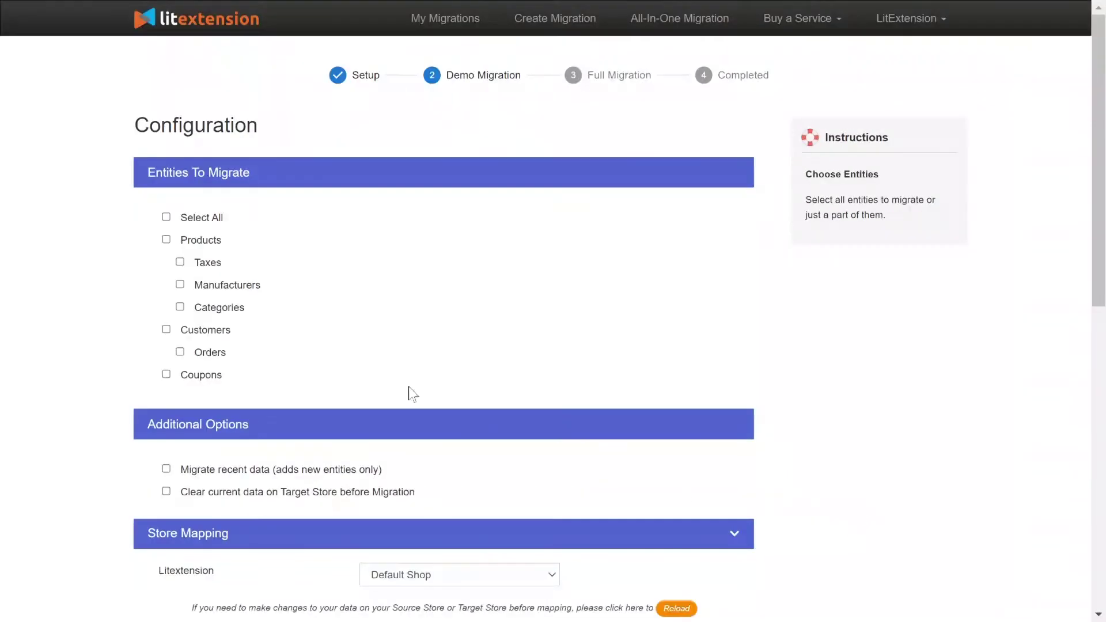
click(196, 240)
click(197, 330)
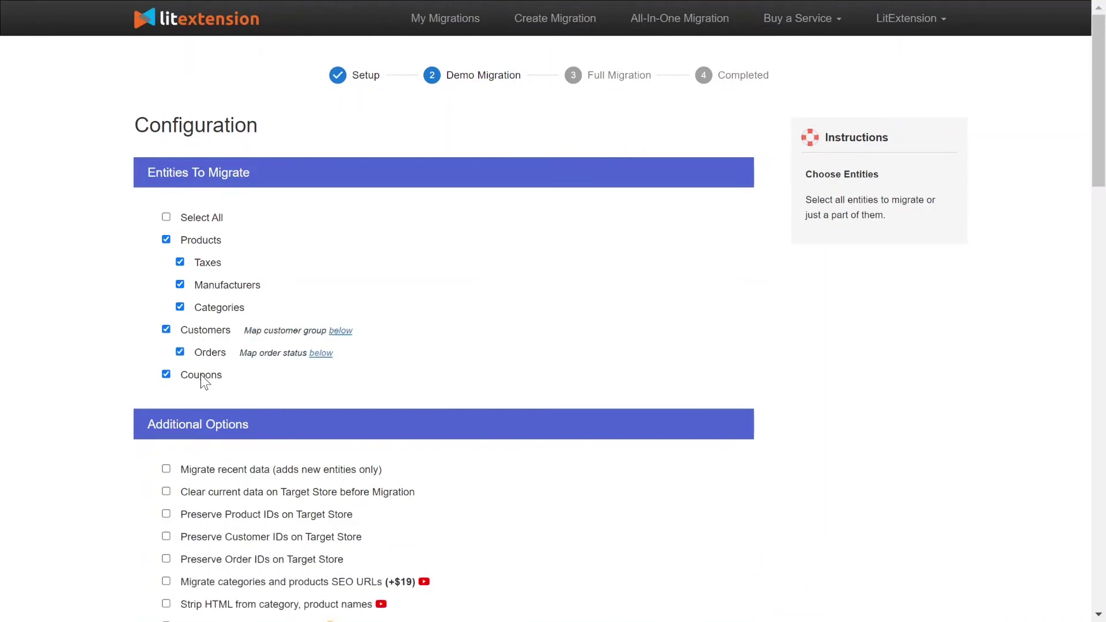
scroll(93, 223, down, 2)
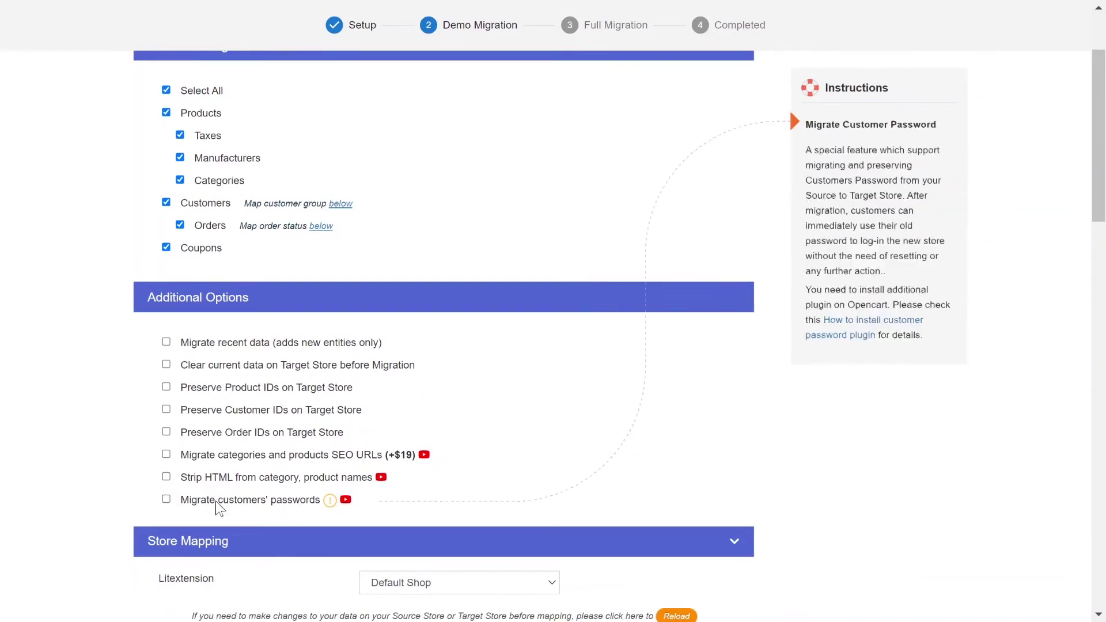
scroll(62, 452, down, 5)
Map both source languages to English(en-gb).
scroll(165, 358, down, 1)
click(166, 358)
click(166, 393)
scroll(102, 415, down, 6)
Map Awaiting check payment and Cash On Delivery to Processing, Payment accepted to Processed, and set Awaiting bank wire payment.
click(477, 168)
click(403, 197)
click(449, 205)
click(427, 242)
click(427, 313)
click(404, 346)
click(449, 351)
click(403, 524)
scroll(421, 442, down, 2)
Map Delivered to Shipped and Payment error to Processing; keep Shipped, Canceled, Refunded, and On backorder as Pending.
click(449, 271)
click(449, 302)
click(441, 346)
click(443, 340)
click(404, 384)
click(450, 376)
click(425, 441)
click(450, 414)
click(449, 452)
click(403, 273)
click(384, 481)
scroll(87, 382, down, 4)
click(449, 347)
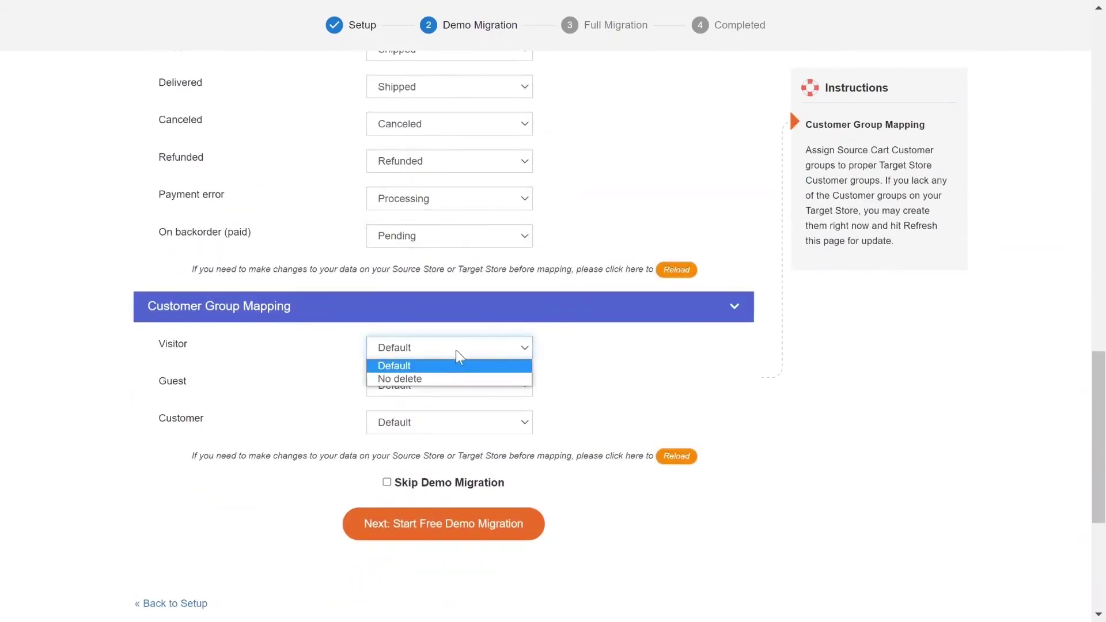
Keep the Visitor, Guest and Customer groups mapped to Default.
click(450, 363)
click(449, 385)
click(420, 403)
click(450, 422)
click(412, 441)
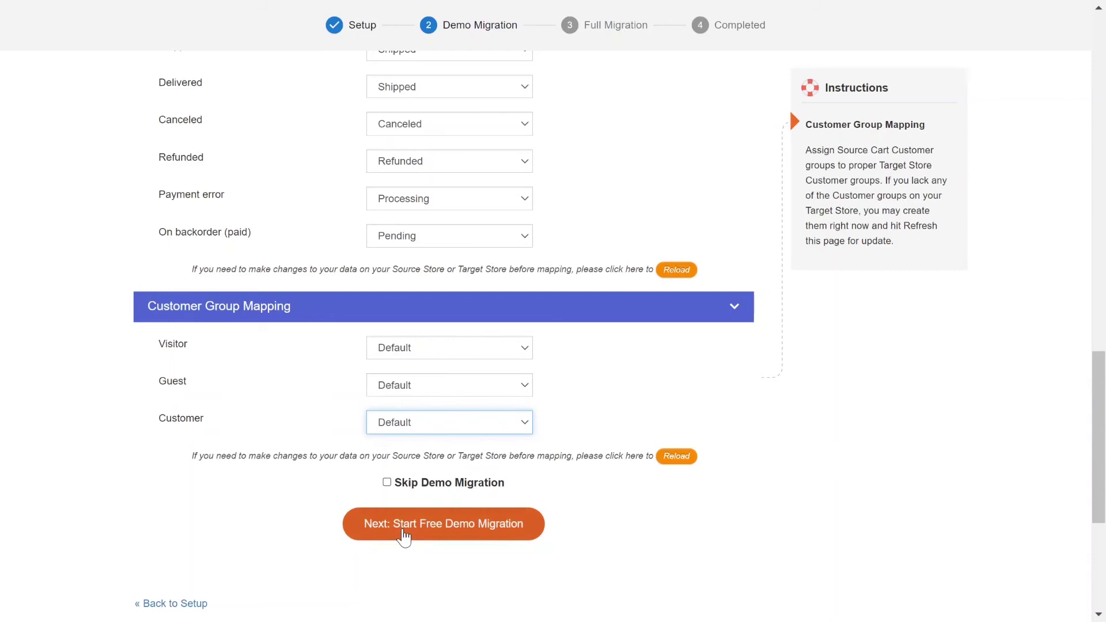
Tick Skip Demo Migration and launch the full WooCommerce-to-Opencart migration.
click(387, 483)
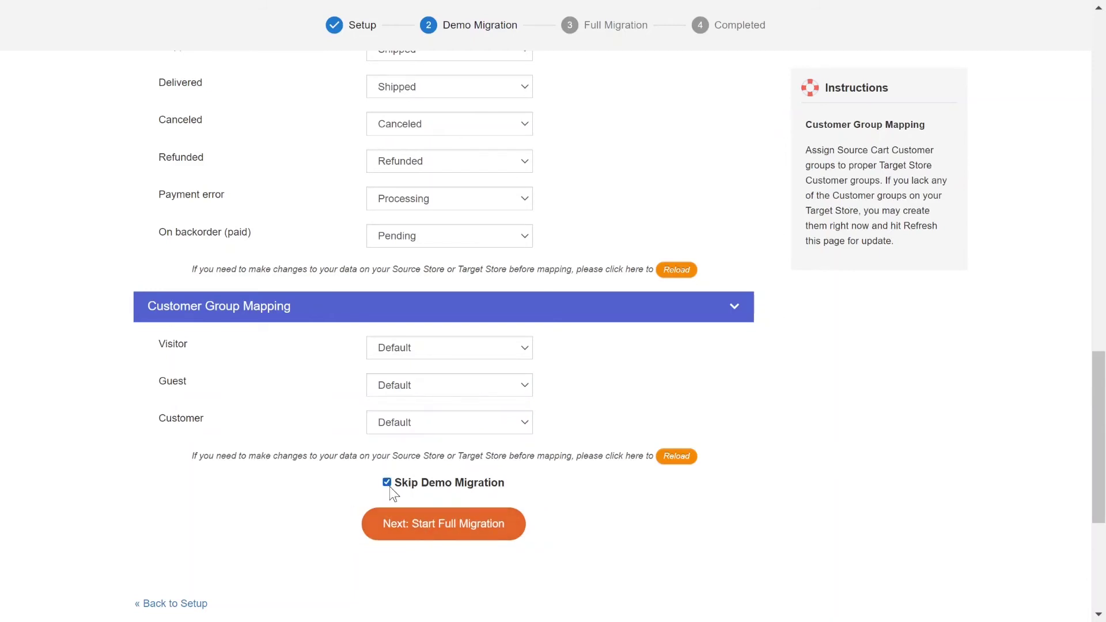
click(405, 533)
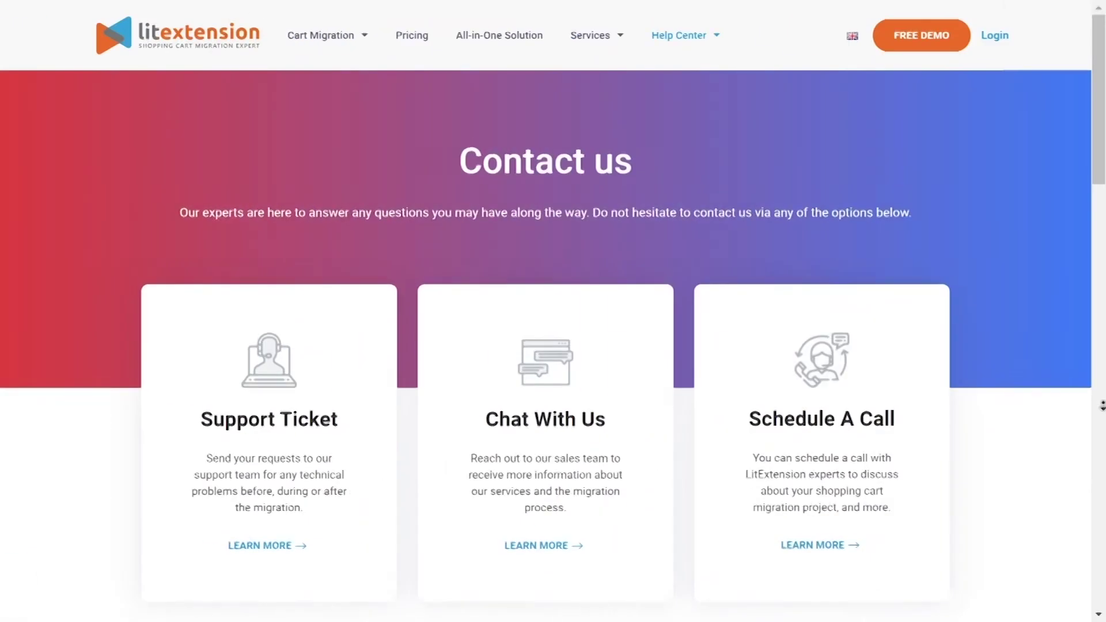
scroll(553, 346, down, 5)
scroll(553, 346, down, 5)
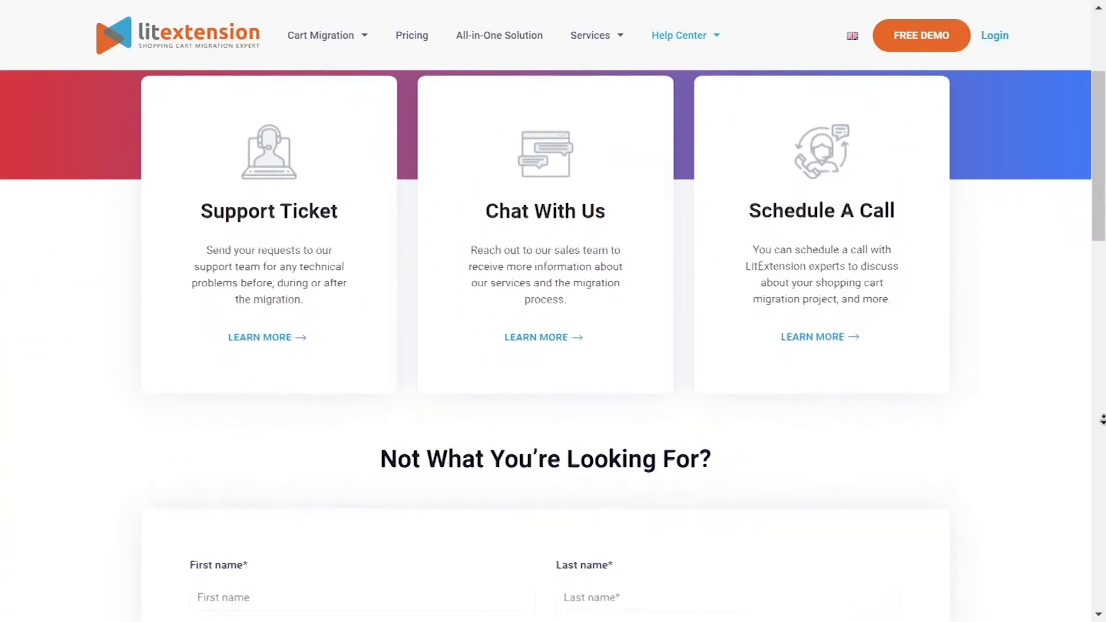
scroll(553, 346, down, 4)
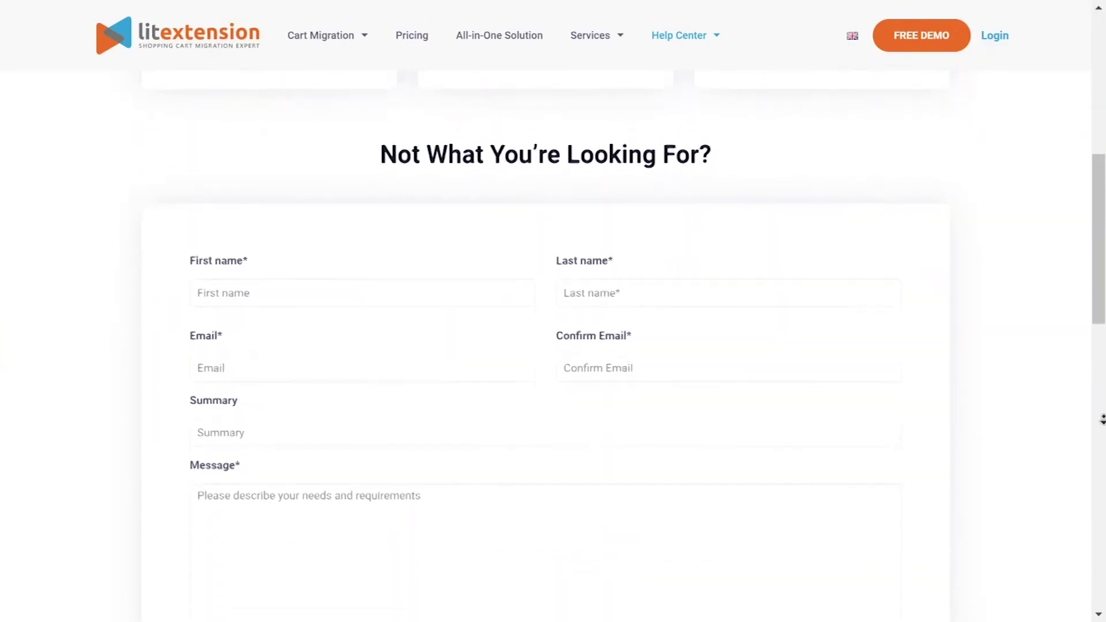